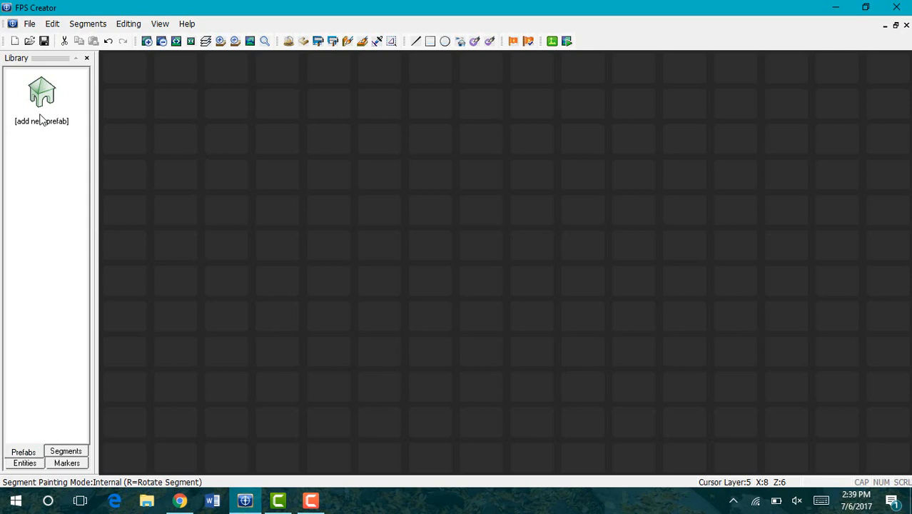
Step: Add the 'armoury small' room prefab from the Prefab Library to the level library
{"action": "left_click", "coordinate": [43, 100]}
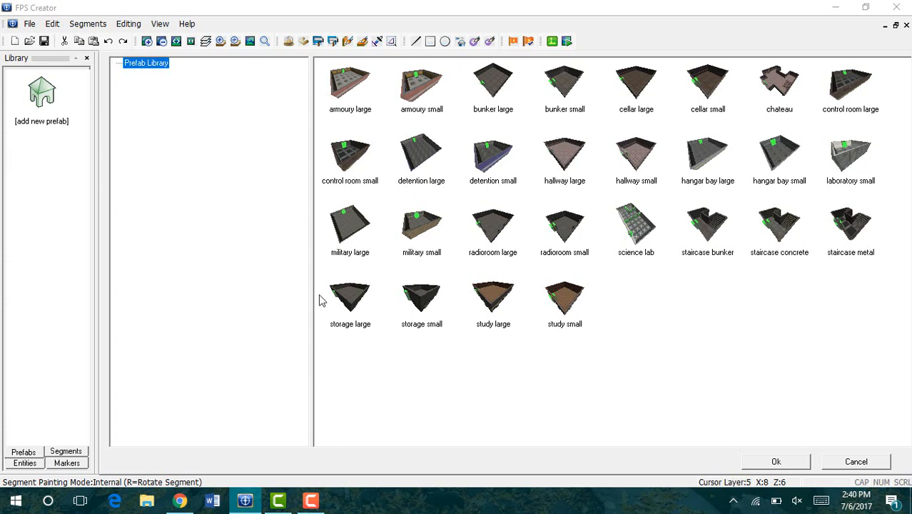
{"action": "left_click", "coordinate": [417, 113]}
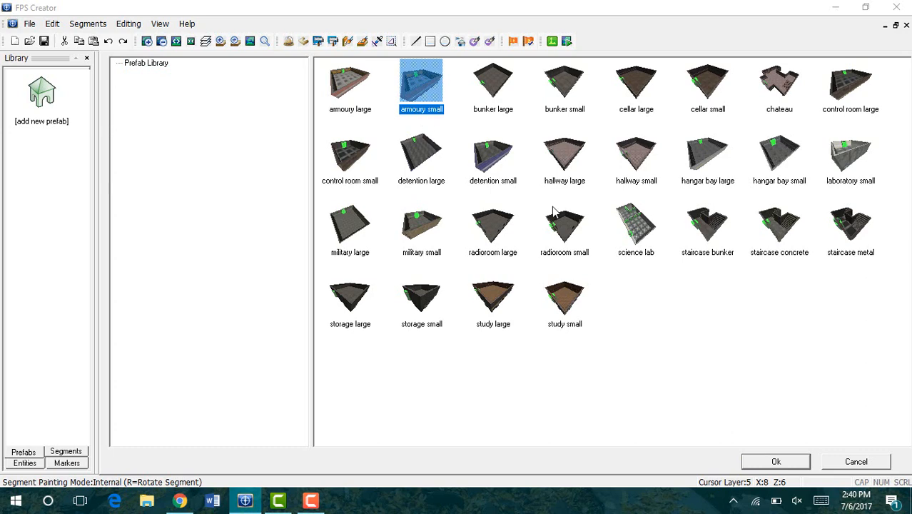
{"action": "left_click", "coordinate": [767, 463]}
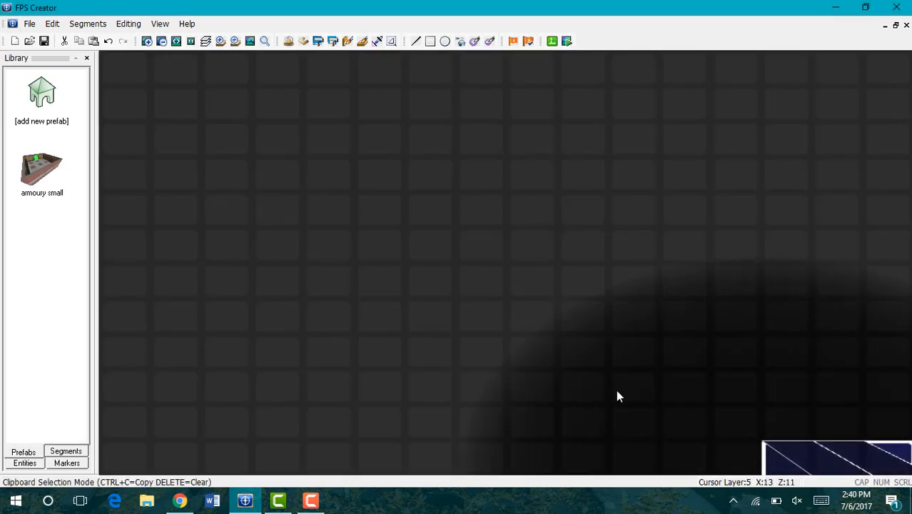
Step: Place three connected armoury small rooms side by side in a row
{"action": "key", "text": "Right"}
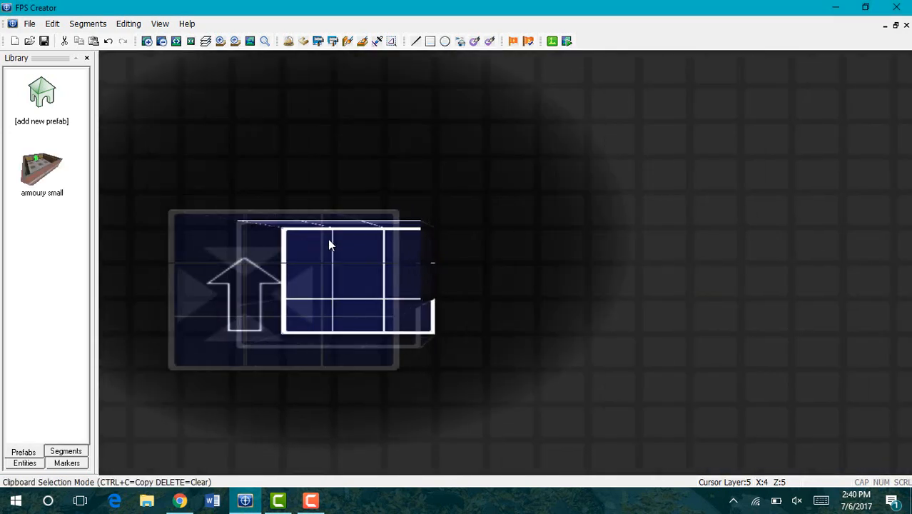
{"action": "key", "text": "Left"}
{"action": "key", "text": "Left"}
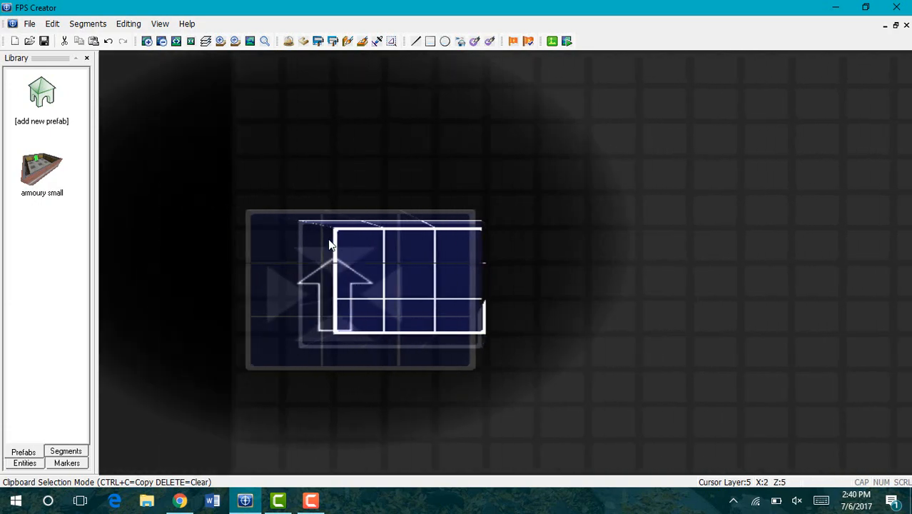
{"action": "key", "text": "Down"}
{"action": "key", "text": "Up"}
{"action": "key", "text": "Up"}
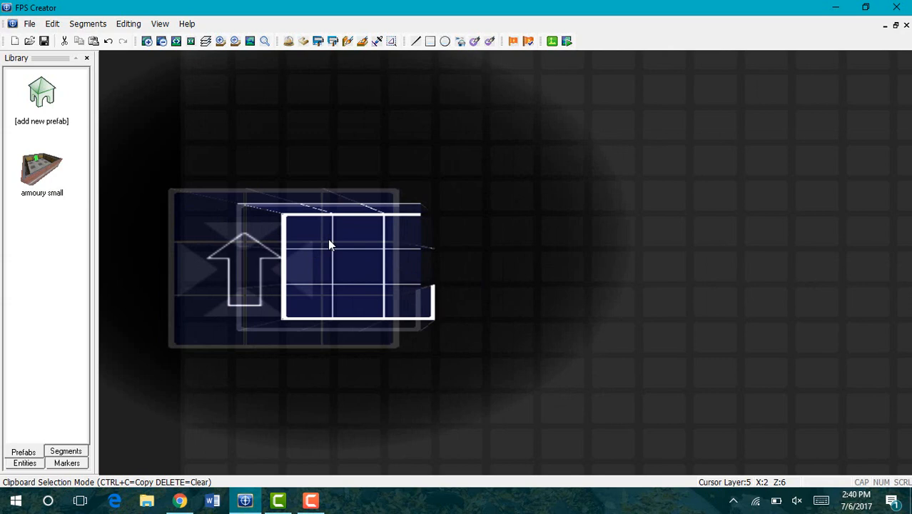
{"action": "key", "text": "r"}
{"action": "key", "text": "r"}
{"action": "key", "text": "r"}
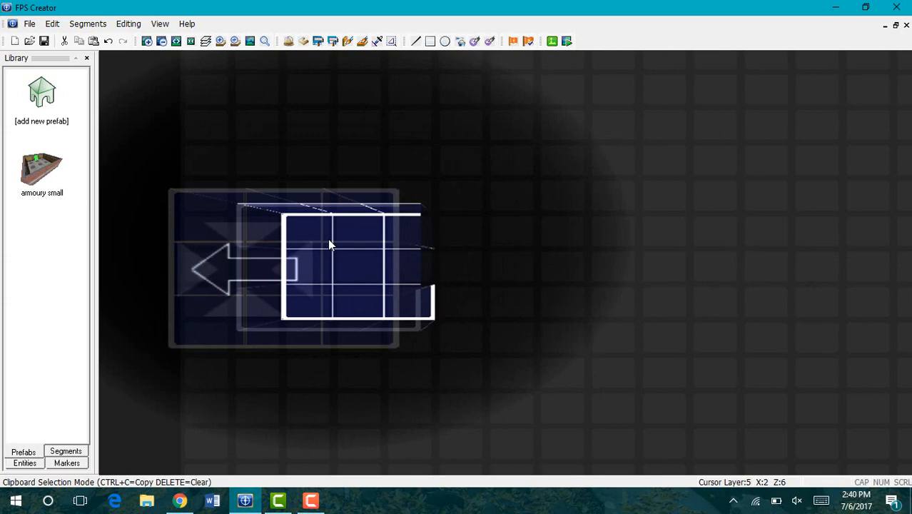
{"action": "key", "text": "r"}
{"action": "key", "text": "r"}
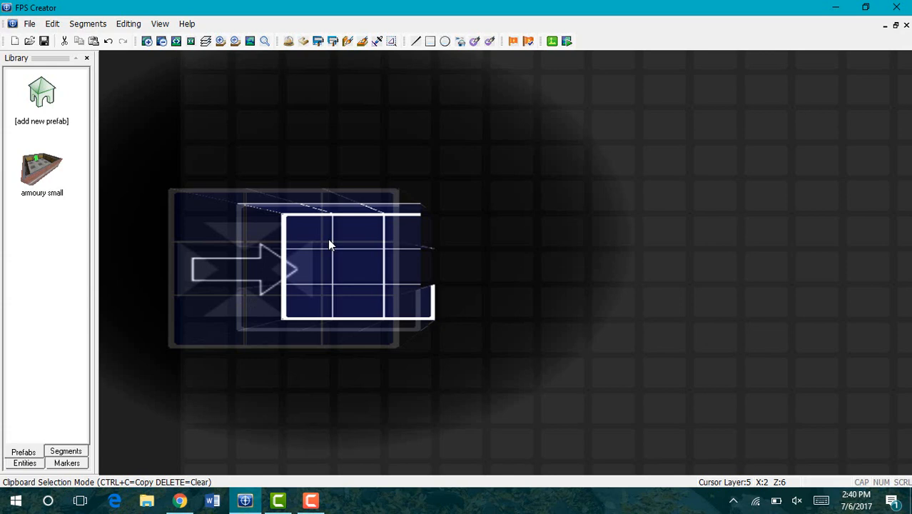
{"action": "left_click", "coordinate": [329, 244]}
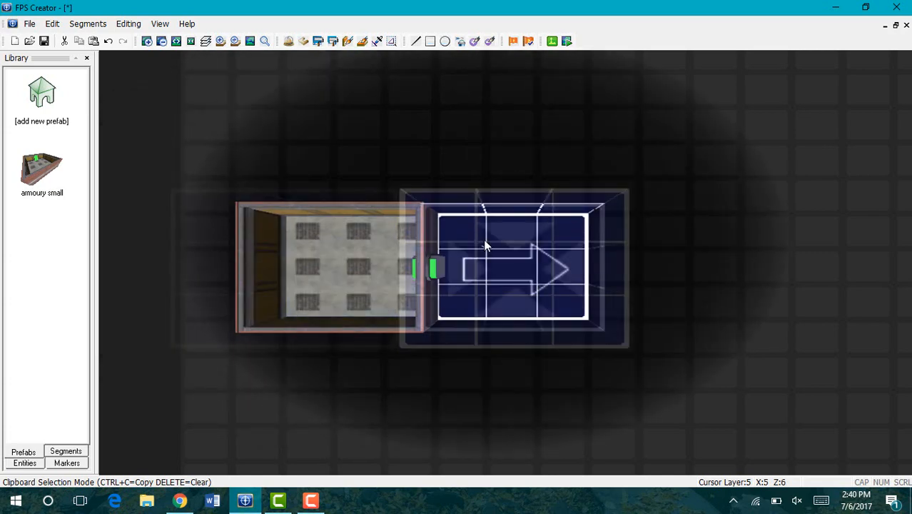
{"action": "left_click", "coordinate": [485, 246]}
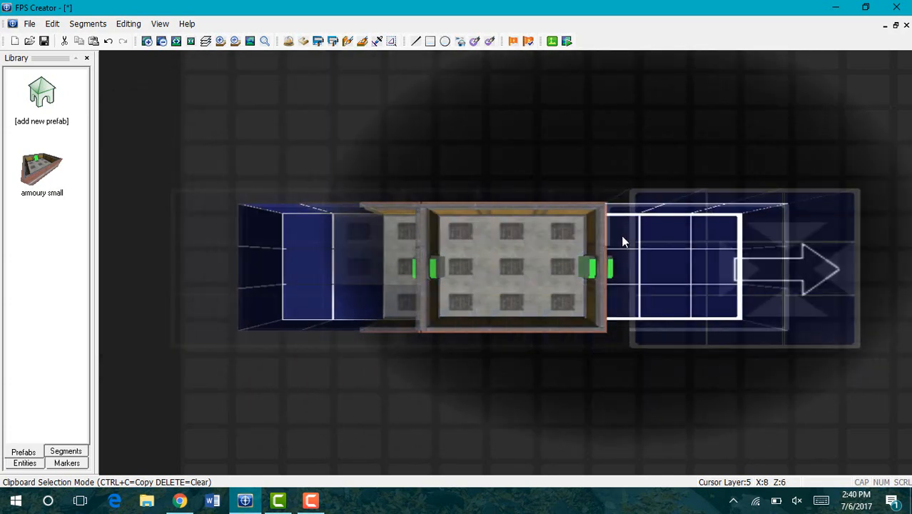
{"action": "left_click", "coordinate": [622, 237]}
Step: Add an upward-facing room at the row's right end and another room above it
{"action": "key", "text": "Right"}
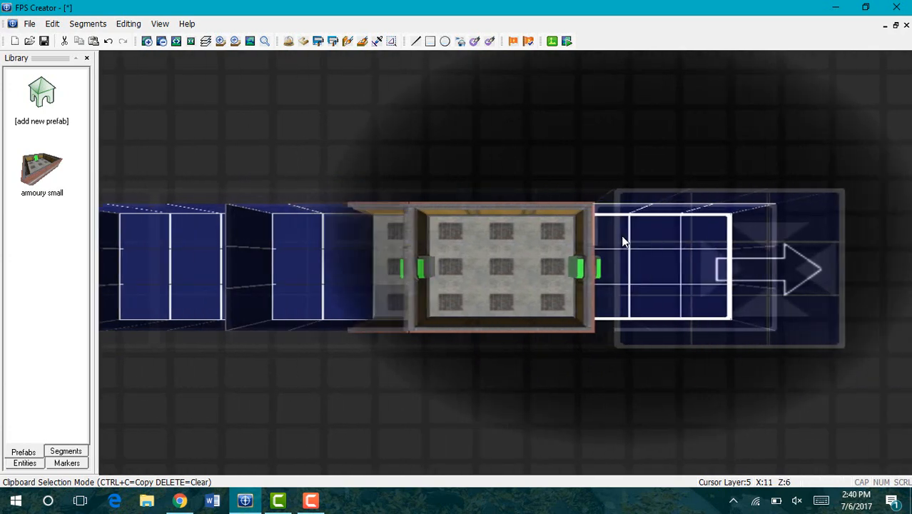
{"action": "key", "text": "r"}
{"action": "key", "text": "r"}
{"action": "key", "text": "r"}
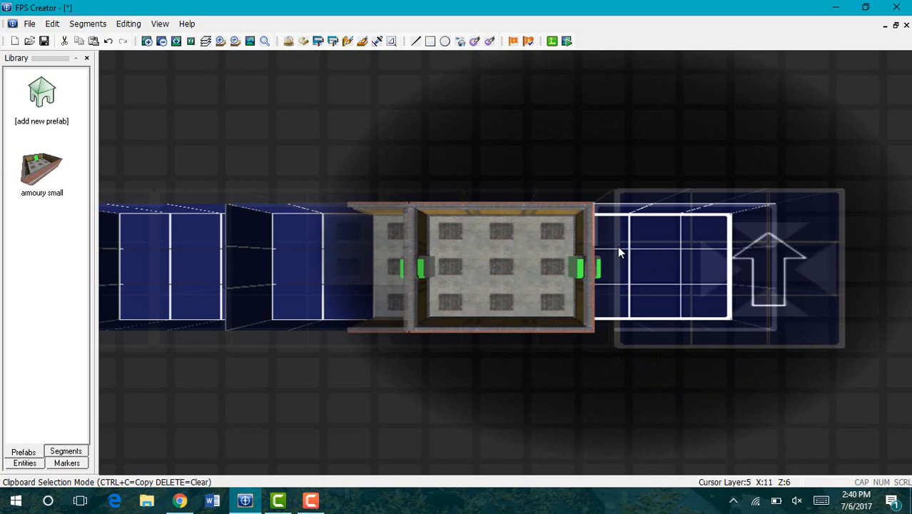
{"action": "left_click", "coordinate": [618, 251]}
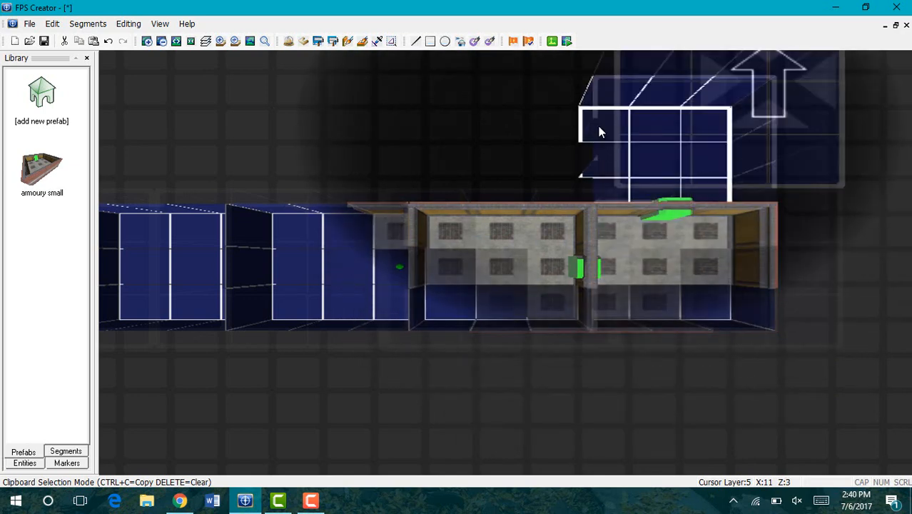
{"action": "left_click", "coordinate": [599, 132]}
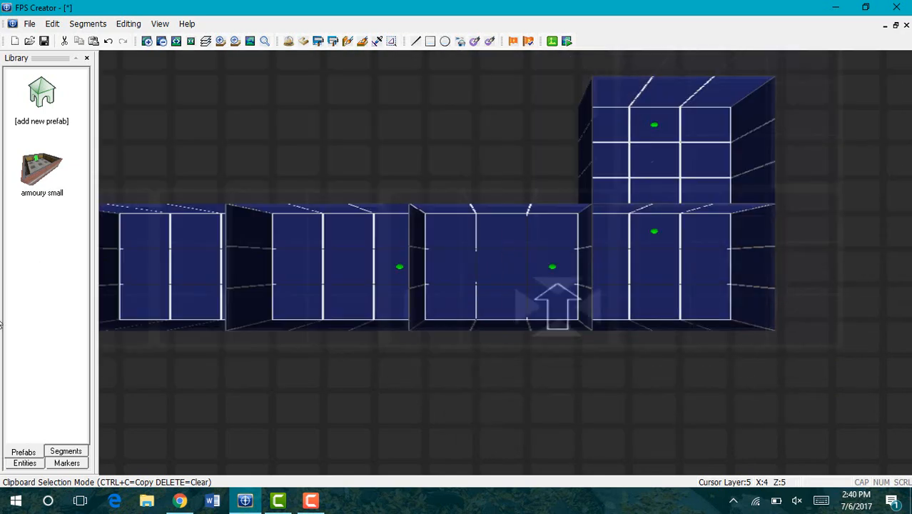
Step: Add the scifi characters AI (Grenade) soldier to the entity library
{"action": "left_click", "coordinate": [24, 462]}
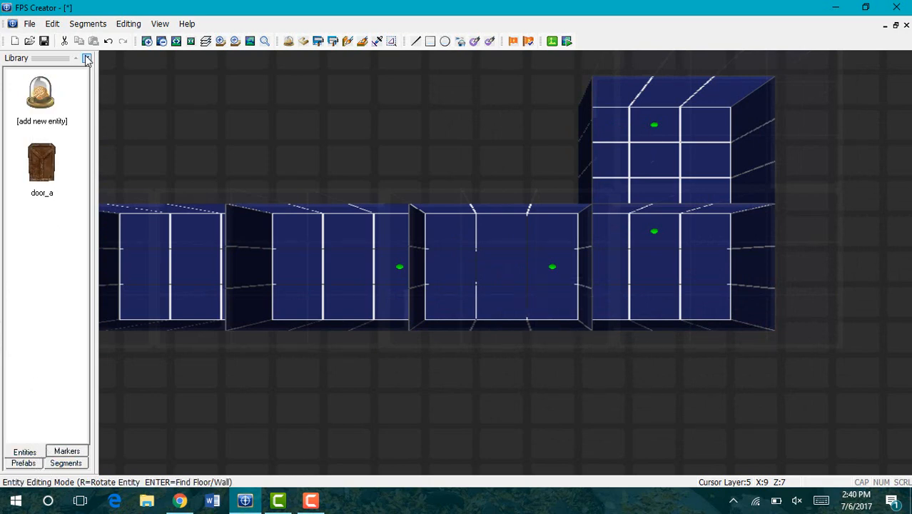
{"action": "left_click", "coordinate": [41, 93]}
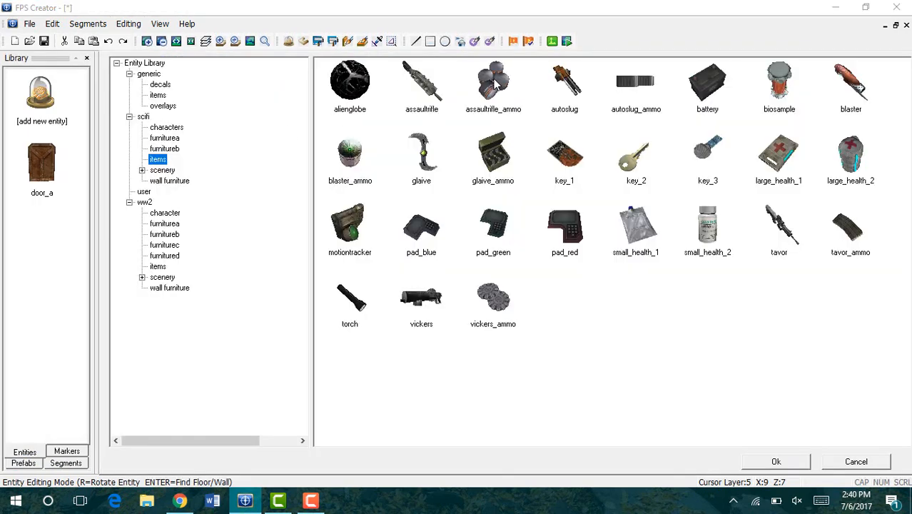
{"action": "left_click", "coordinate": [173, 129]}
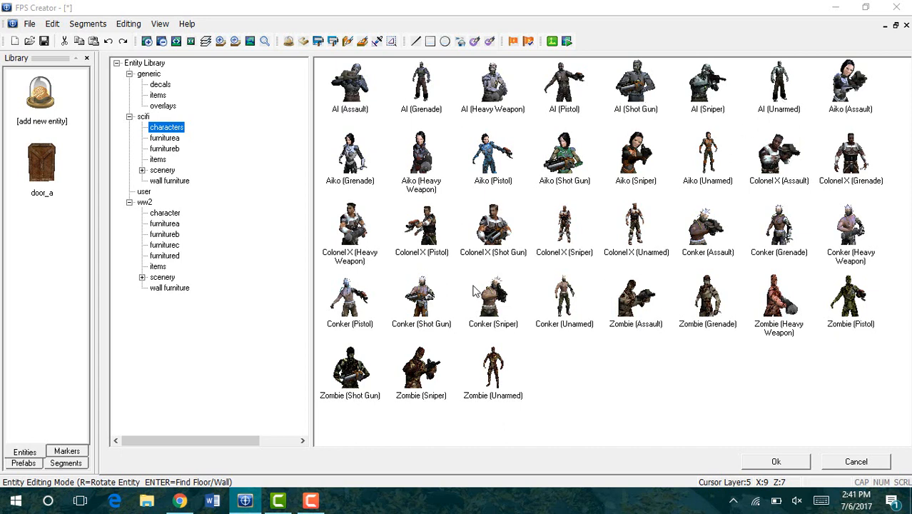
{"action": "left_click", "coordinate": [423, 100]}
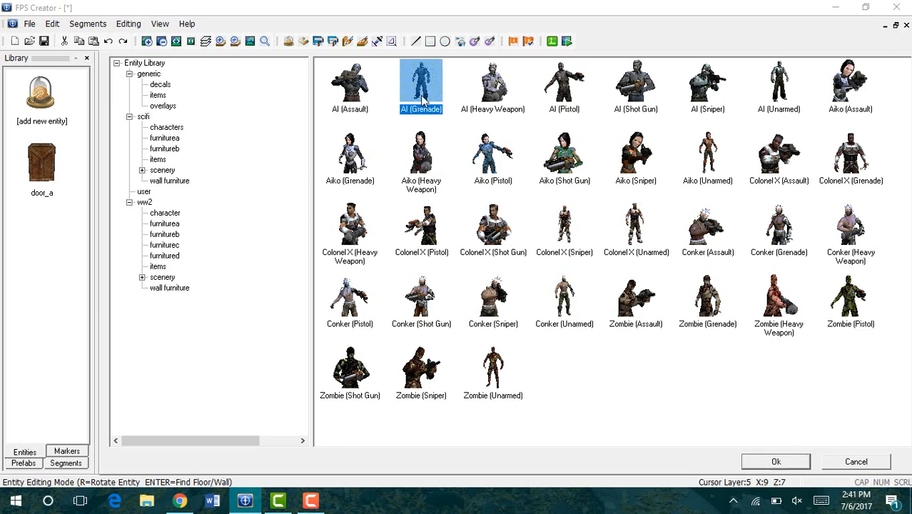
{"action": "left_click", "coordinate": [776, 462]}
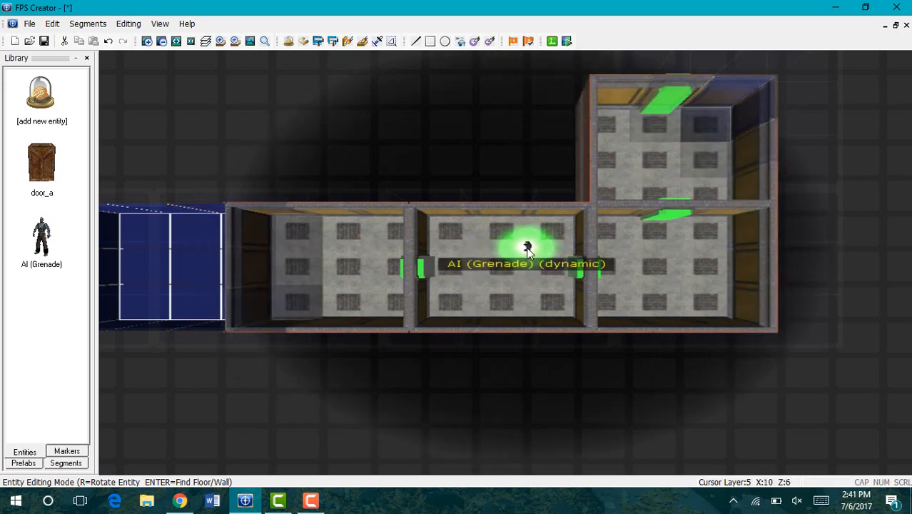
Step: Place two grenade soldiers in the middle room and one in the left room, then reopen the Entity Library
{"action": "left_click", "coordinate": [527, 248]}
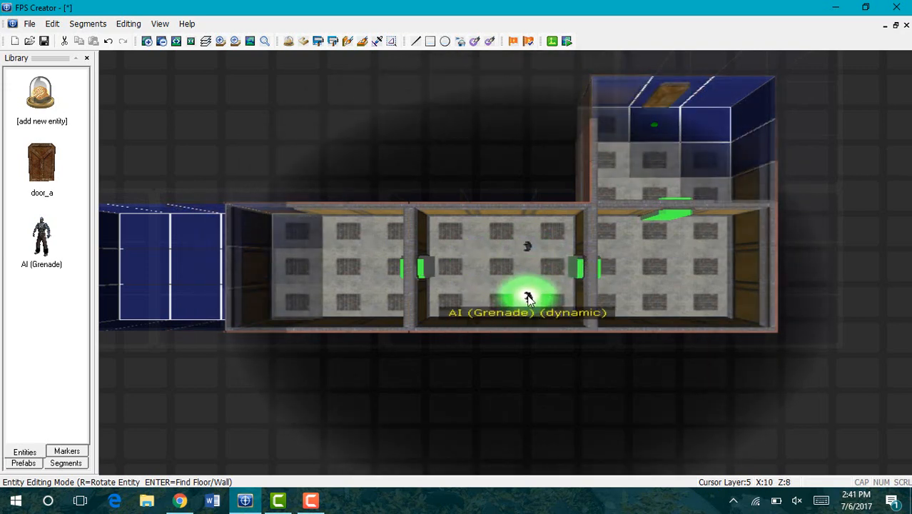
{"action": "left_click", "coordinate": [528, 299]}
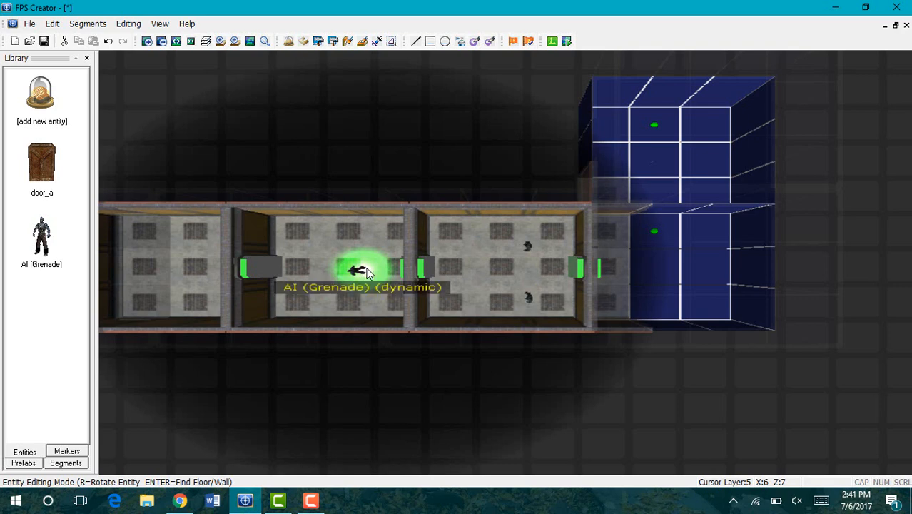
{"action": "left_click", "coordinate": [365, 270]}
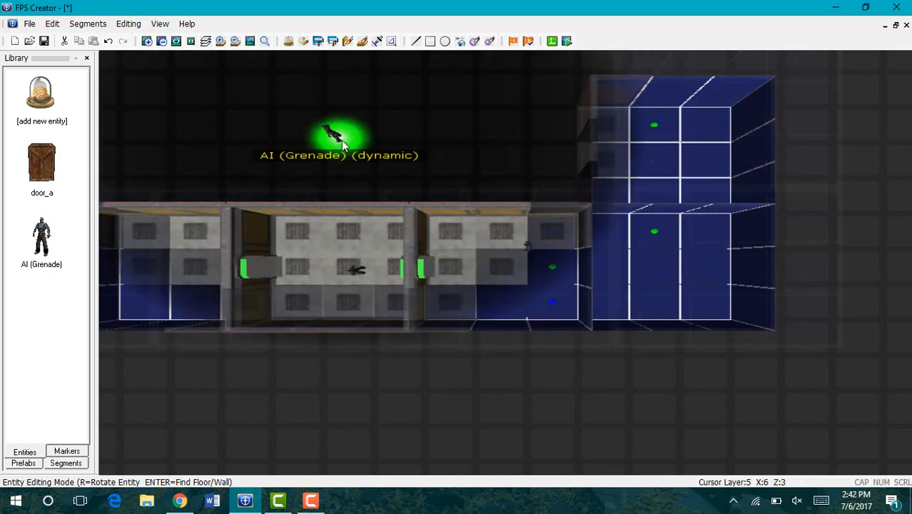
{"action": "key", "text": "Delete"}
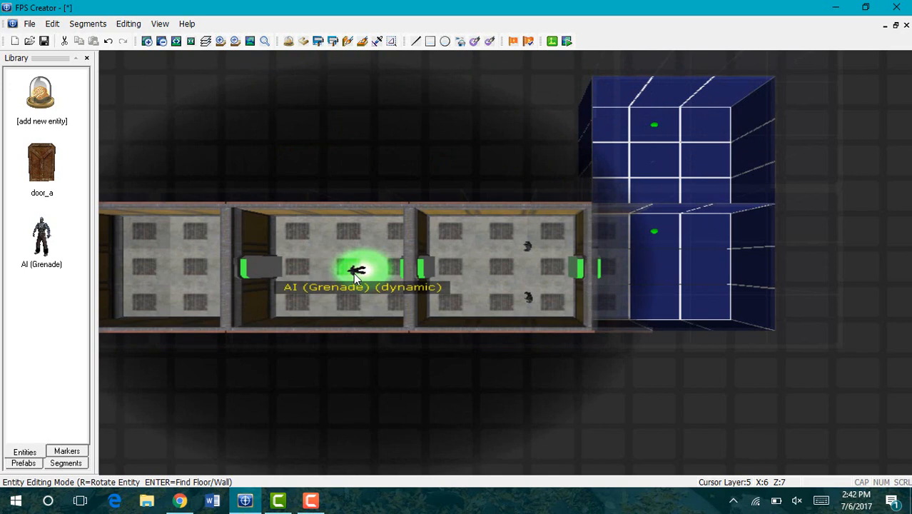
{"action": "key", "text": "r"}
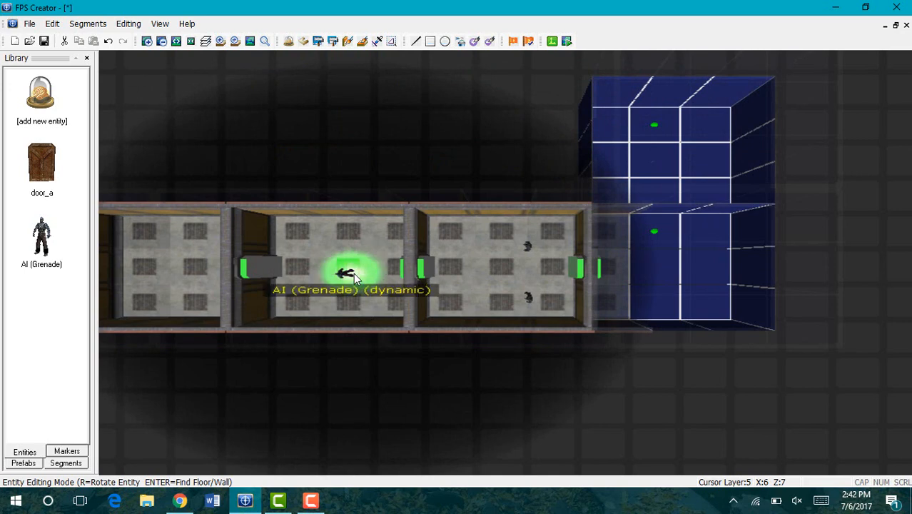
{"action": "key", "text": "Delete"}
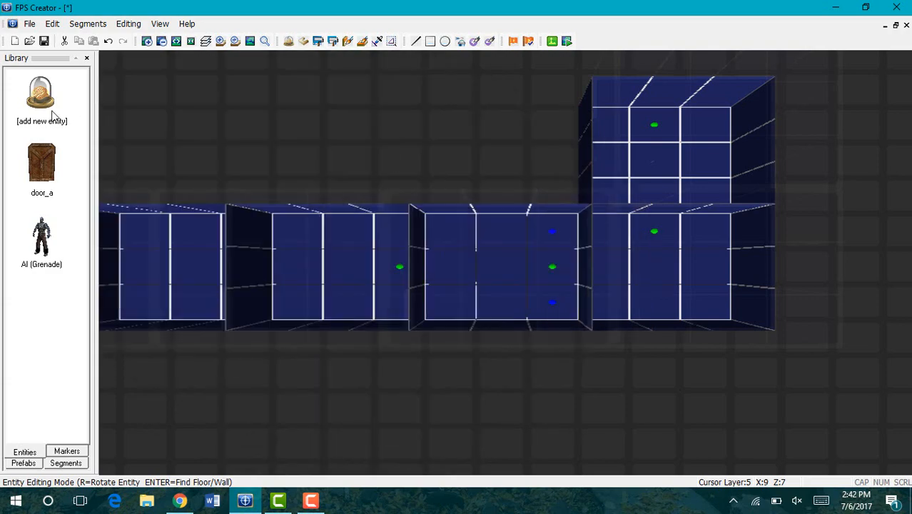
{"action": "left_click", "coordinate": [50, 116]}
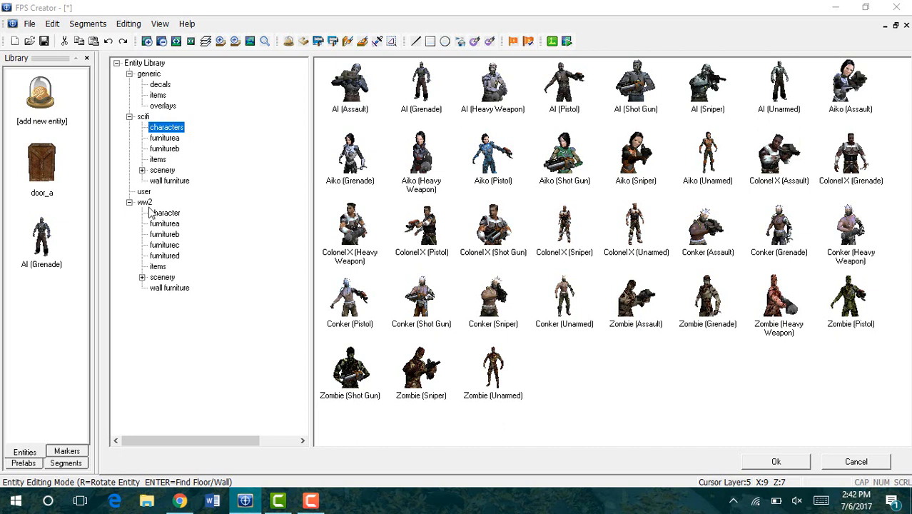
Step: Add the scifi items assaultrifle to the level library
{"action": "left_click", "coordinate": [158, 266]}
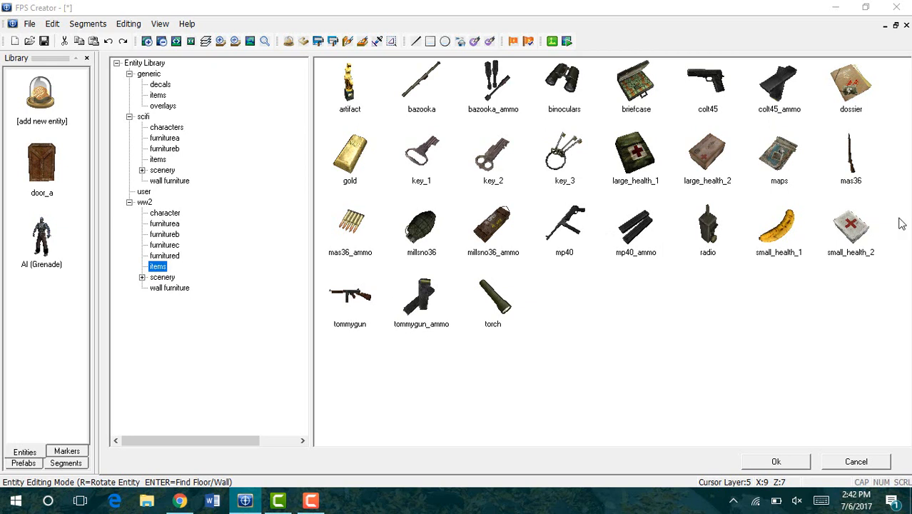
{"action": "left_click", "coordinate": [165, 171]}
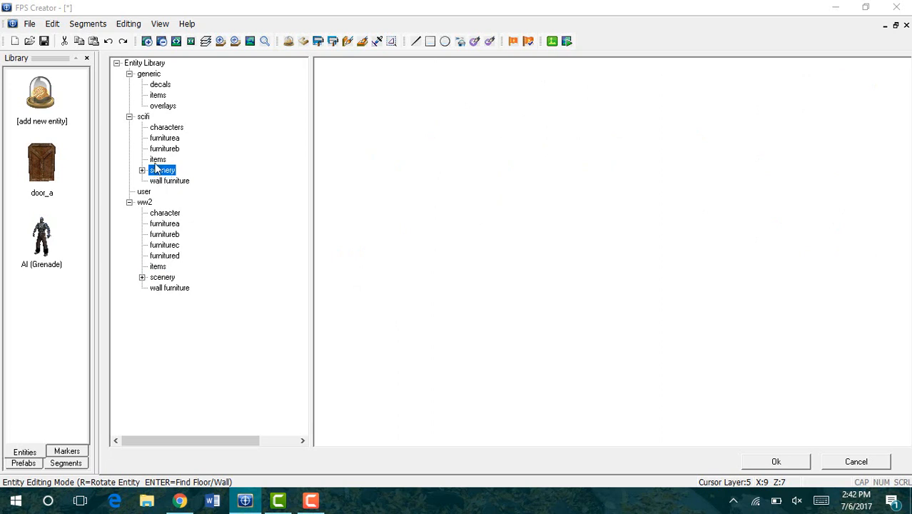
{"action": "left_click", "coordinate": [158, 159]}
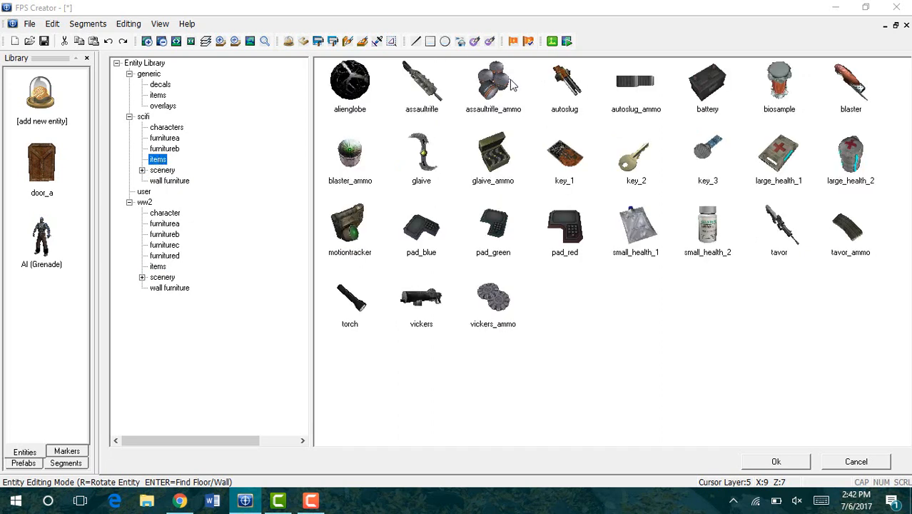
{"action": "left_click", "coordinate": [417, 104]}
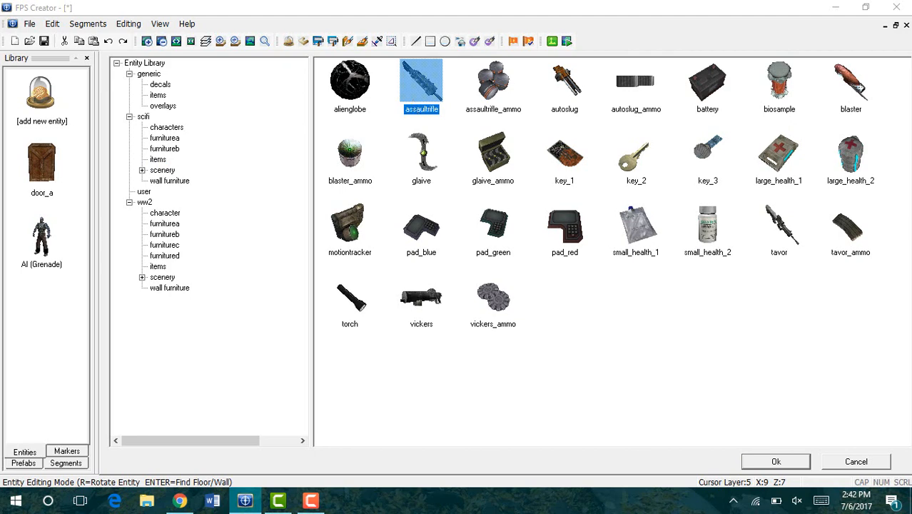
{"action": "left_click", "coordinate": [796, 461]}
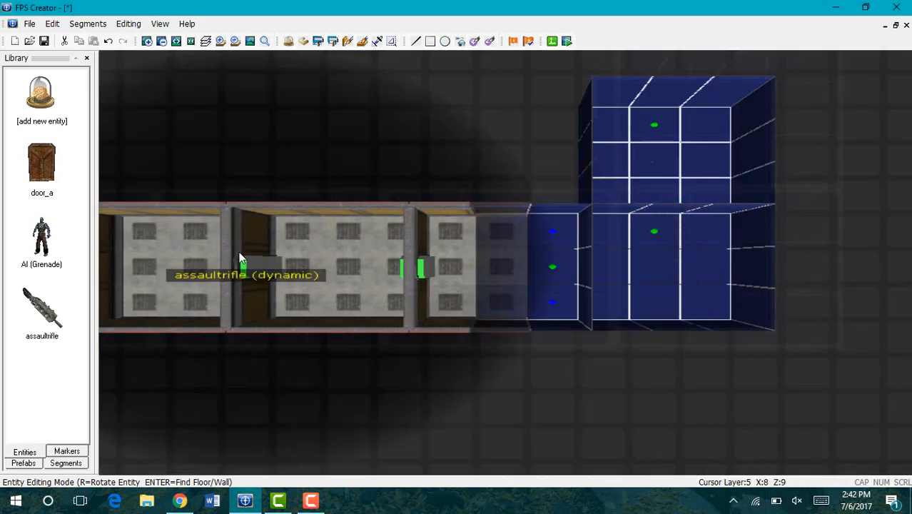
Step: Place a single assaultrifle pickup in the leftmost armoury room
{"action": "key", "text": "Left"}
{"action": "key", "text": "Left"}
{"action": "key", "text": "Left"}
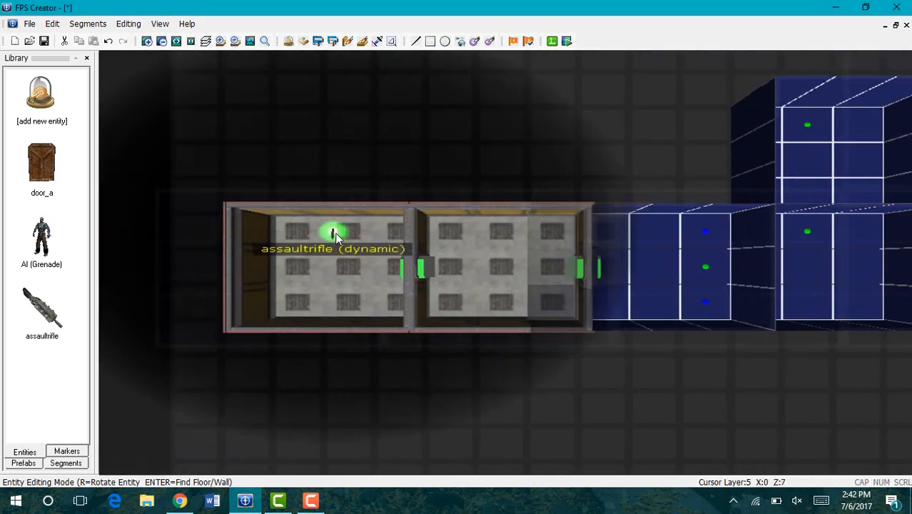
{"action": "left_click", "coordinate": [332, 232]}
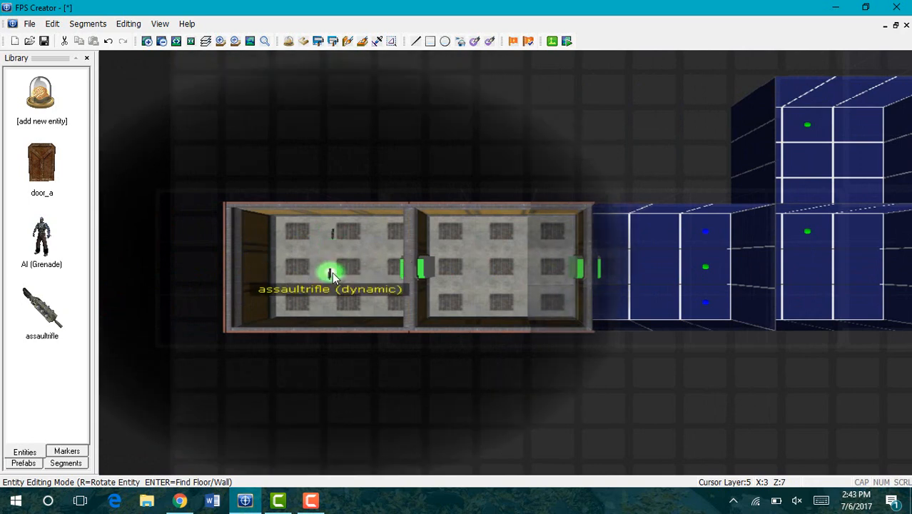
{"action": "right_click", "coordinate": [331, 272]}
{"action": "left_click", "coordinate": [41, 93]}
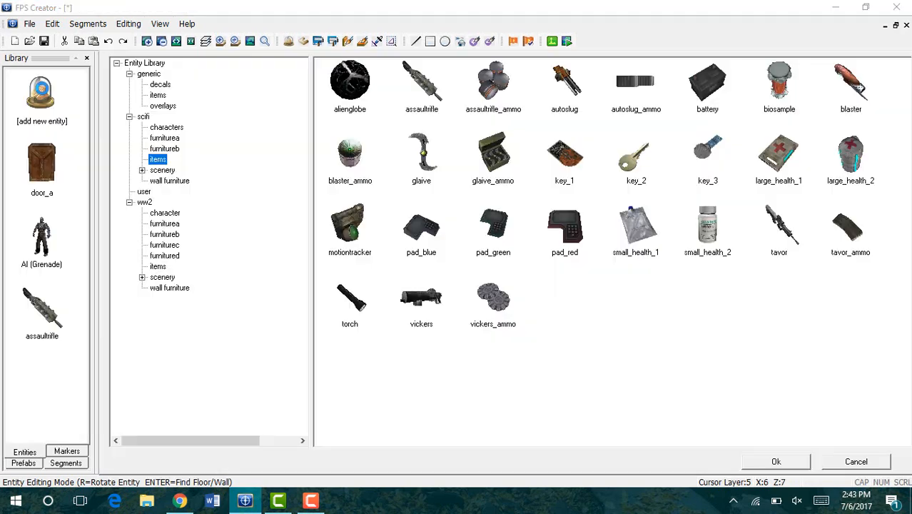
Step: Add assaultrifle_ammo to the library and zoom in on the rifle's room
{"action": "left_click", "coordinate": [503, 85]}
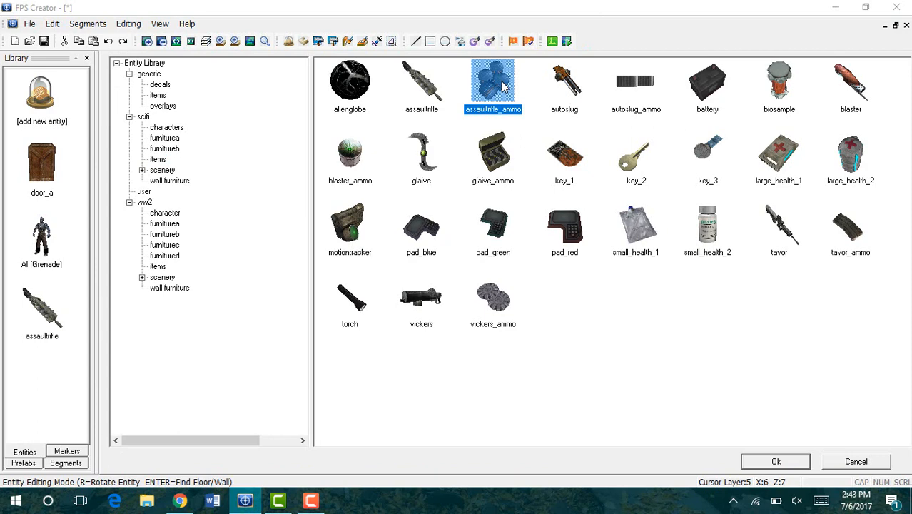
{"action": "left_click", "coordinate": [776, 462]}
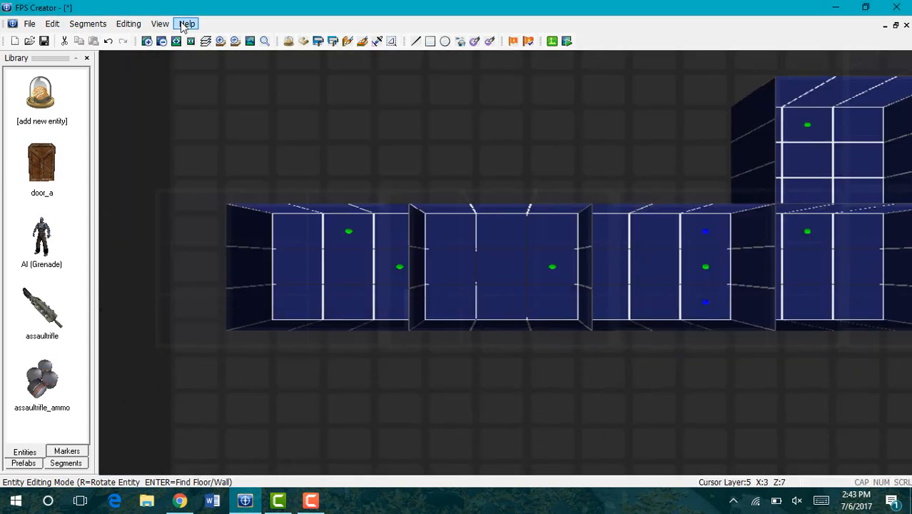
{"action": "left_click", "coordinate": [146, 40]}
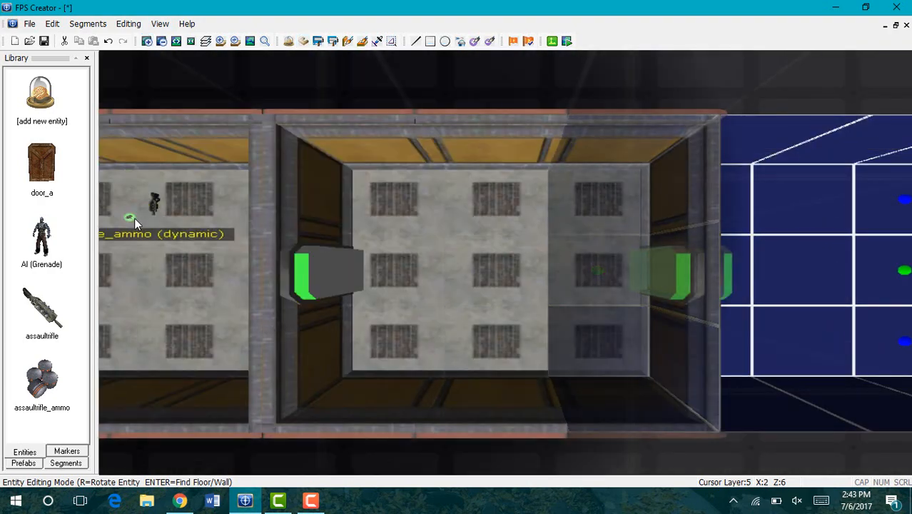
{"action": "key", "text": "Left"}
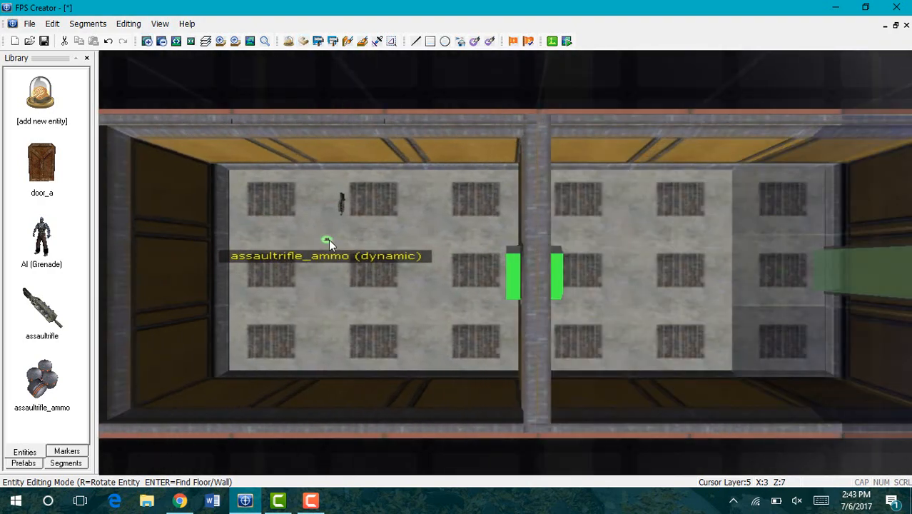
Step: Scatter six ammo pickups in a cluster on the floor just below the rifle
{"action": "left_click", "coordinate": [329, 241]}
{"action": "left_click", "coordinate": [348, 241]}
{"action": "left_click", "coordinate": [348, 249]}
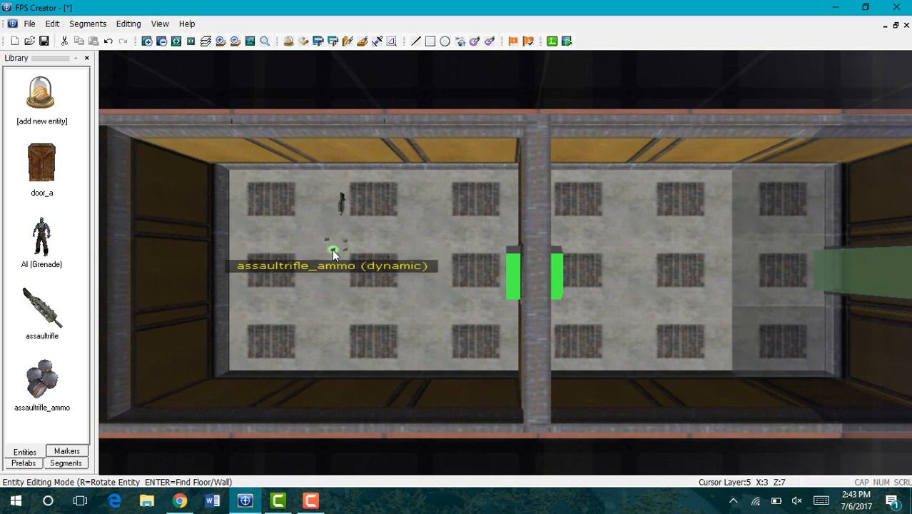
{"action": "left_click", "coordinate": [328, 248]}
{"action": "left_click", "coordinate": [328, 262]}
{"action": "left_click", "coordinate": [344, 263]}
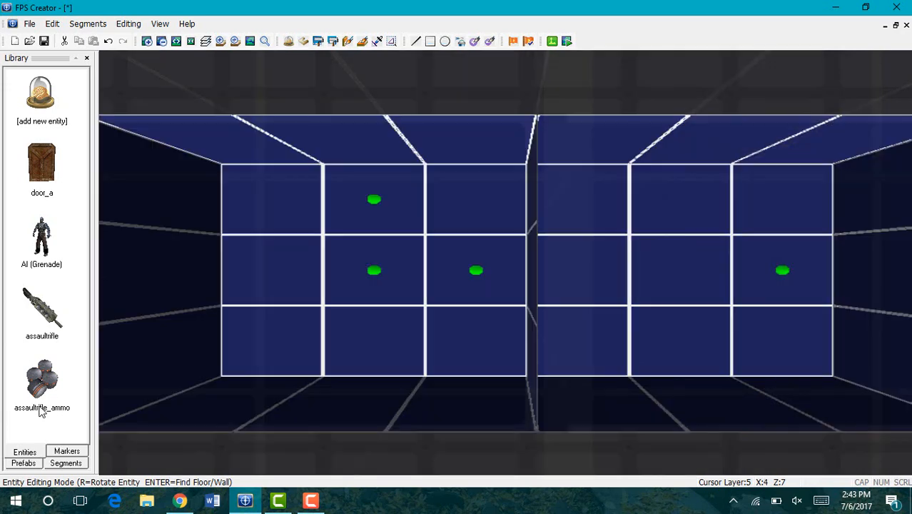
Step: Place a right-facing Player Start in the room's upper-left corner, then scroll the markers to the zones
{"action": "left_click", "coordinate": [67, 452]}
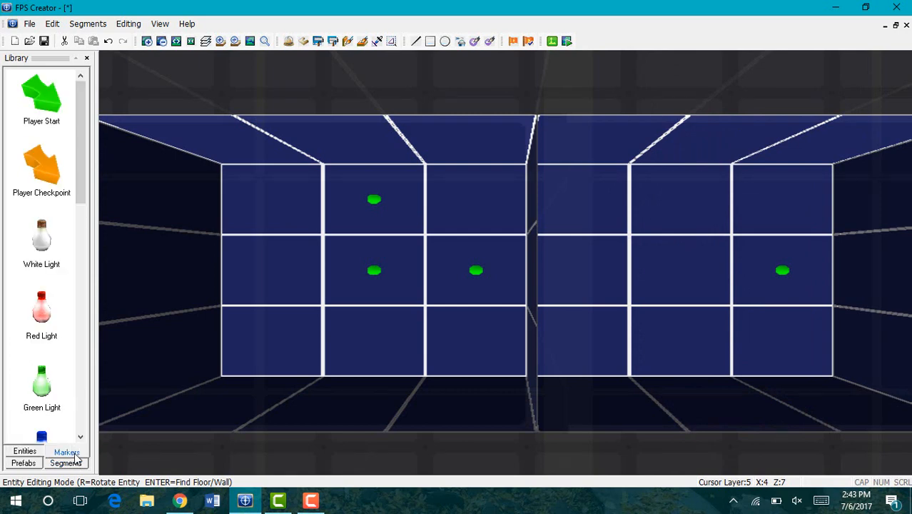
{"action": "left_click", "coordinate": [40, 98]}
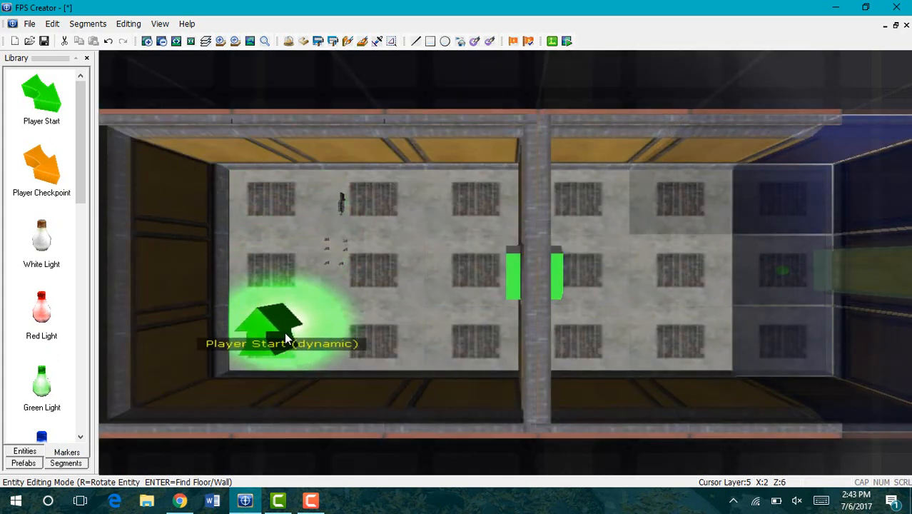
{"action": "key", "text": "r"}
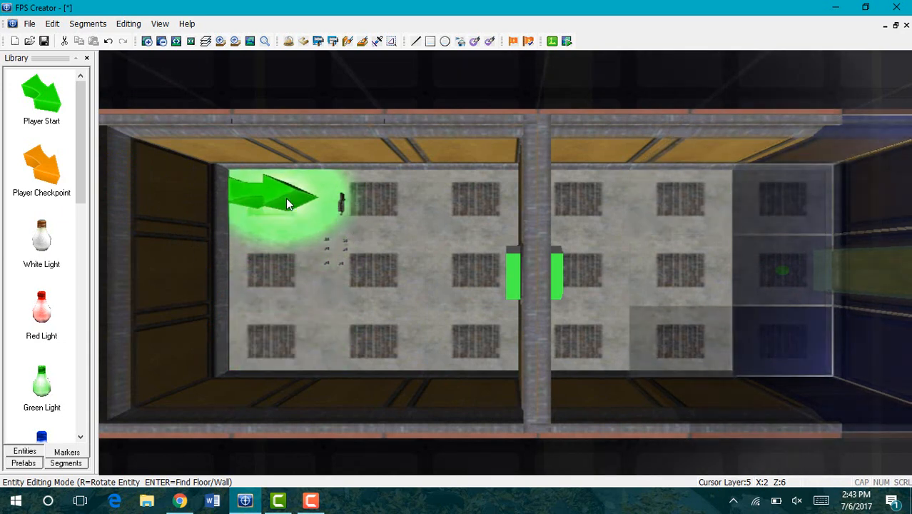
{"action": "left_click", "coordinate": [285, 197]}
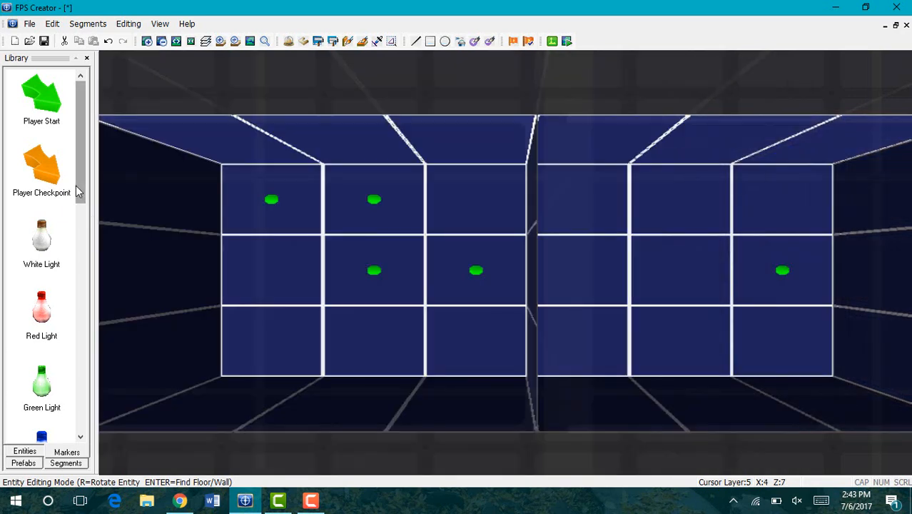
{"action": "left_click_drag", "start_coordinate": [75, 186], "coordinate": [50, 146]}
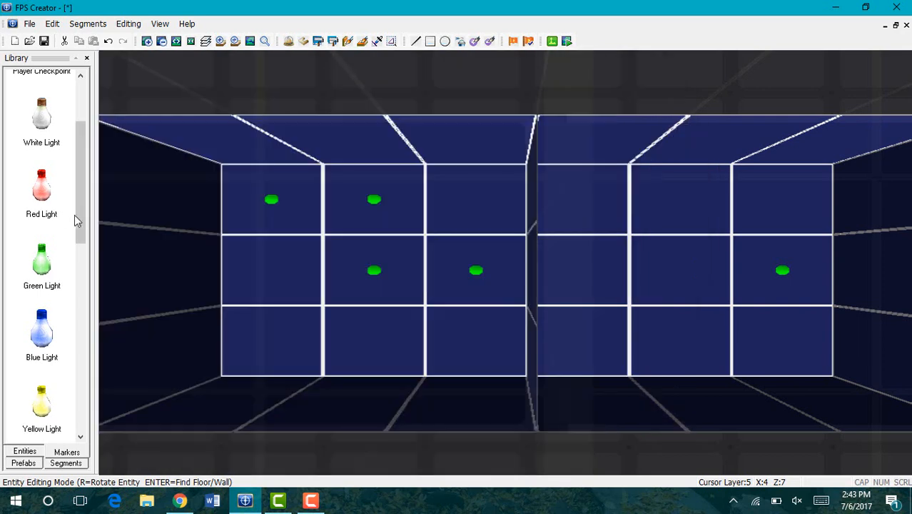
{"action": "left_click_drag", "start_coordinate": [80, 224], "coordinate": [80, 340]}
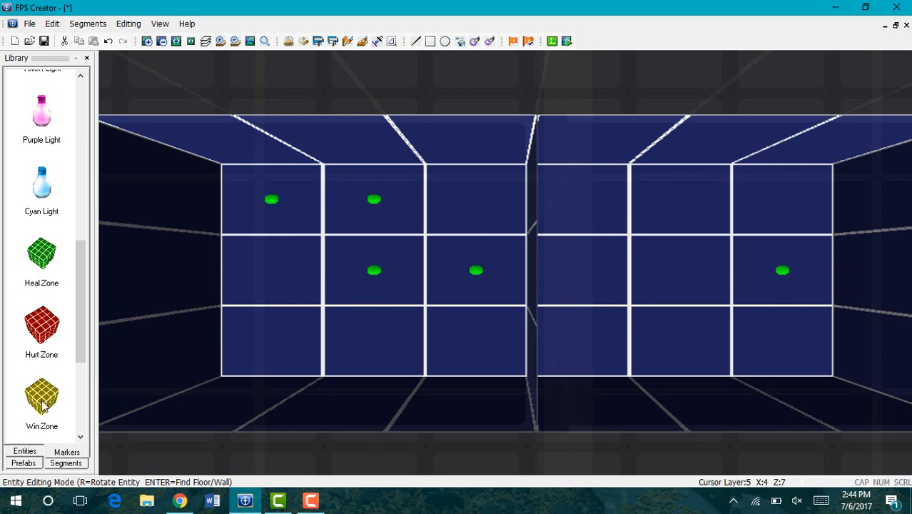
Step: Drop one Heal Zone beside the dividing wall in the second room, then list the segments
{"action": "left_click", "coordinate": [41, 255]}
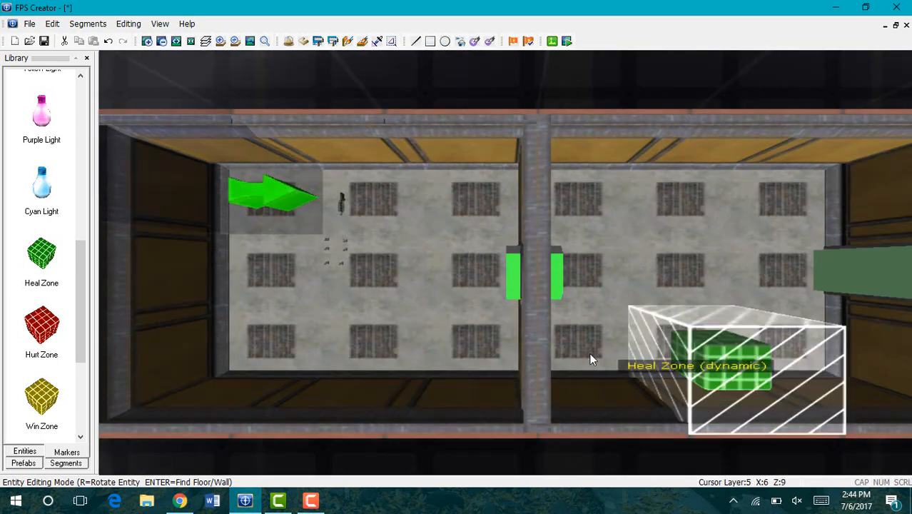
{"action": "left_click", "coordinate": [544, 328]}
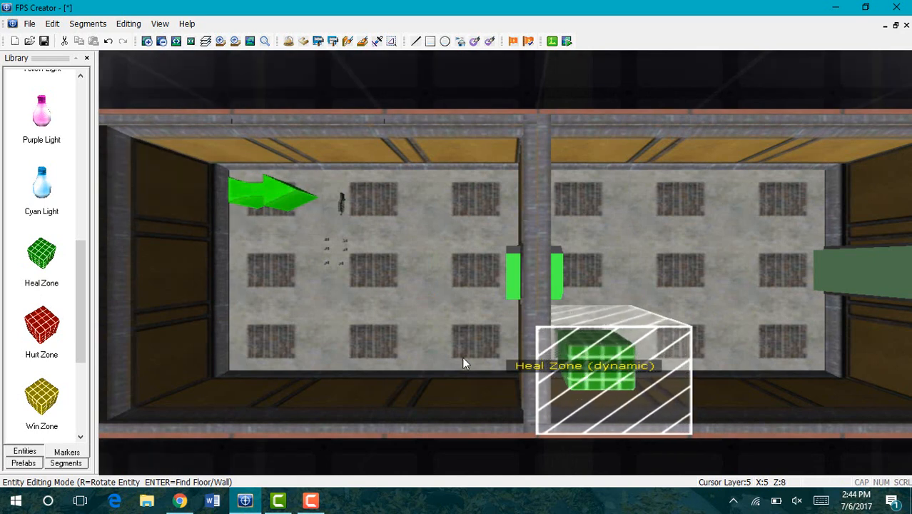
{"action": "right_click", "coordinate": [412, 355]}
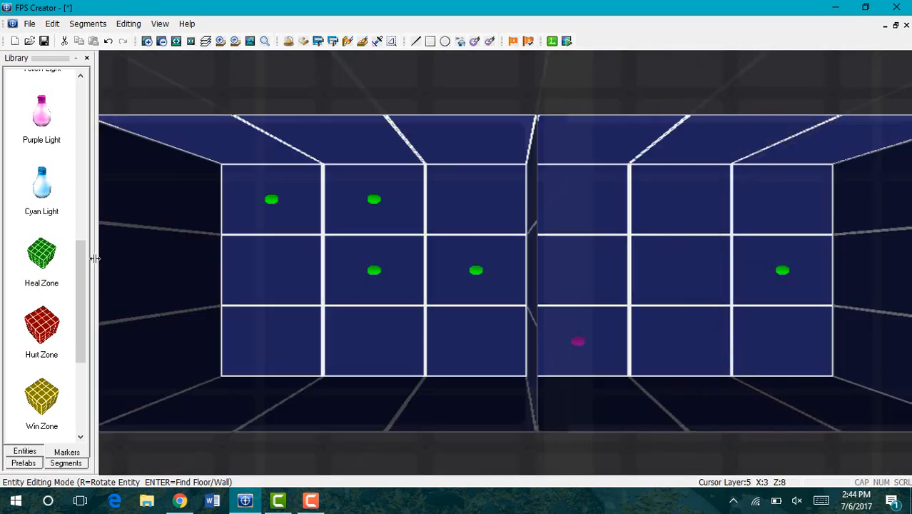
{"action": "left_click", "coordinate": [53, 464]}
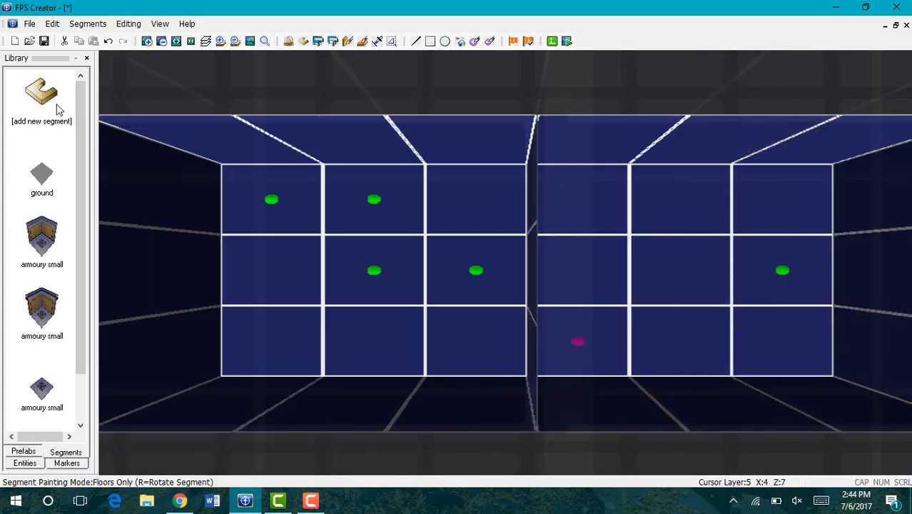
{"action": "left_click", "coordinate": [48, 104]}
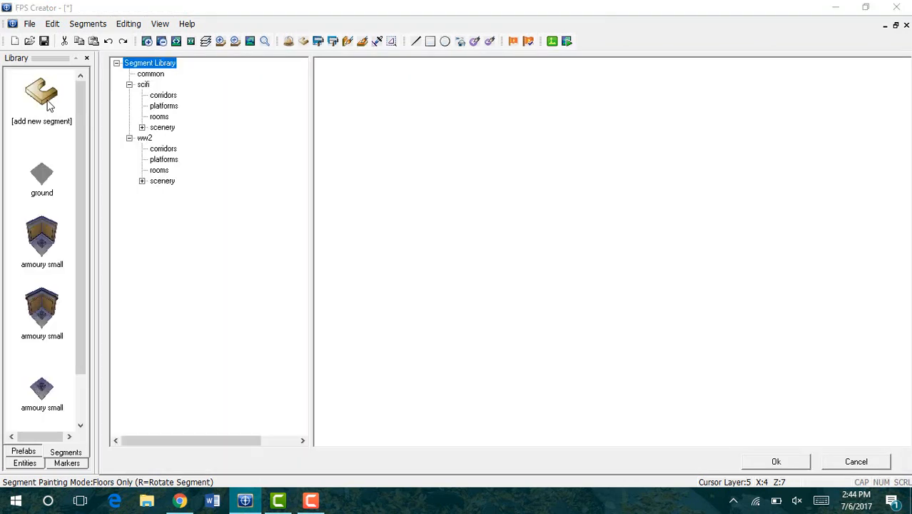
{"action": "left_click", "coordinate": [159, 116]}
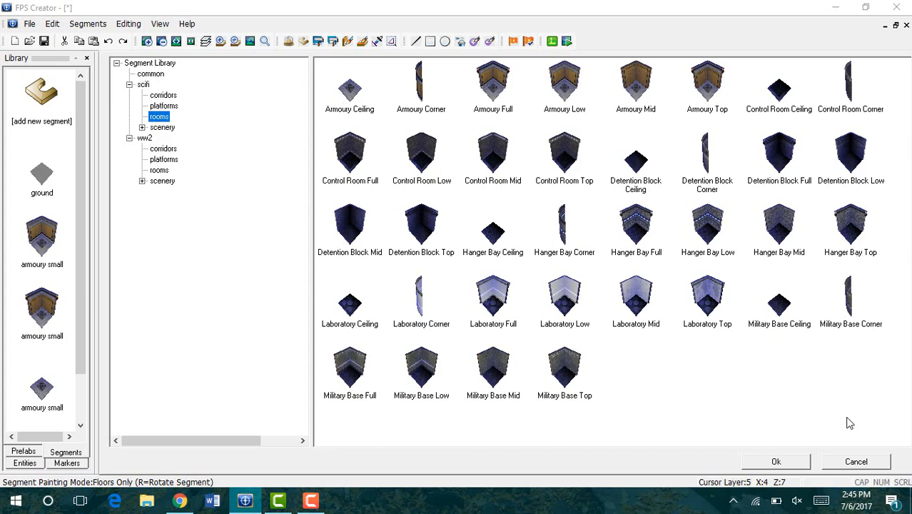
{"action": "left_click", "coordinate": [856, 462]}
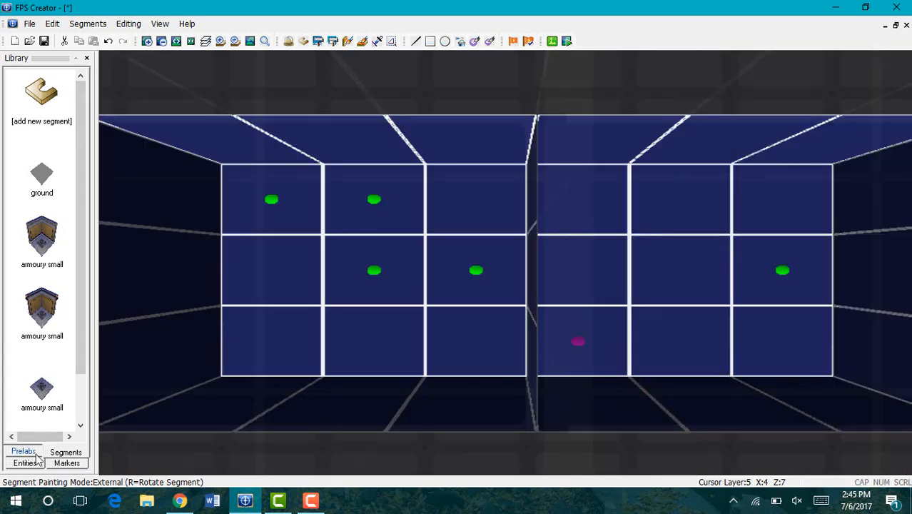
Step: Pick the Door Armoury (auto) segment from the scifi scenery Segment Library
{"action": "left_click", "coordinate": [33, 453]}
{"action": "left_click", "coordinate": [36, 461]}
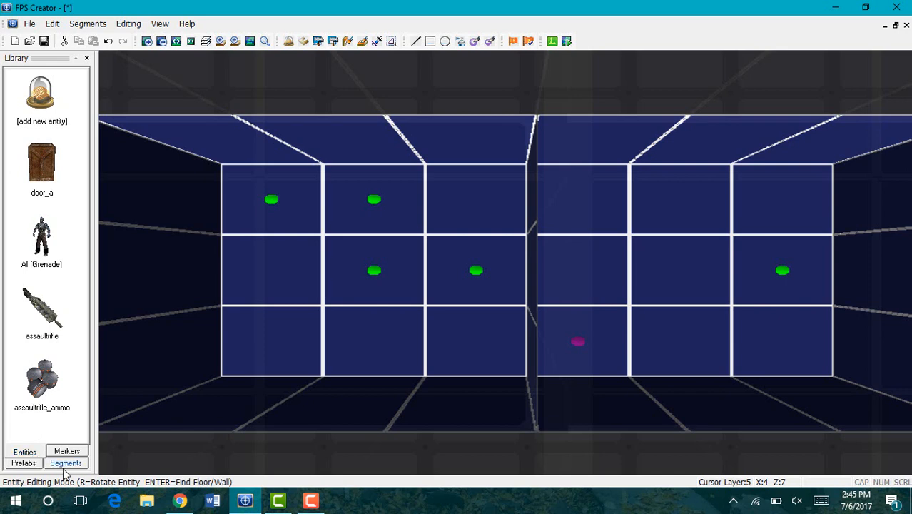
{"action": "left_click", "coordinate": [66, 463]}
{"action": "left_click", "coordinate": [52, 84]}
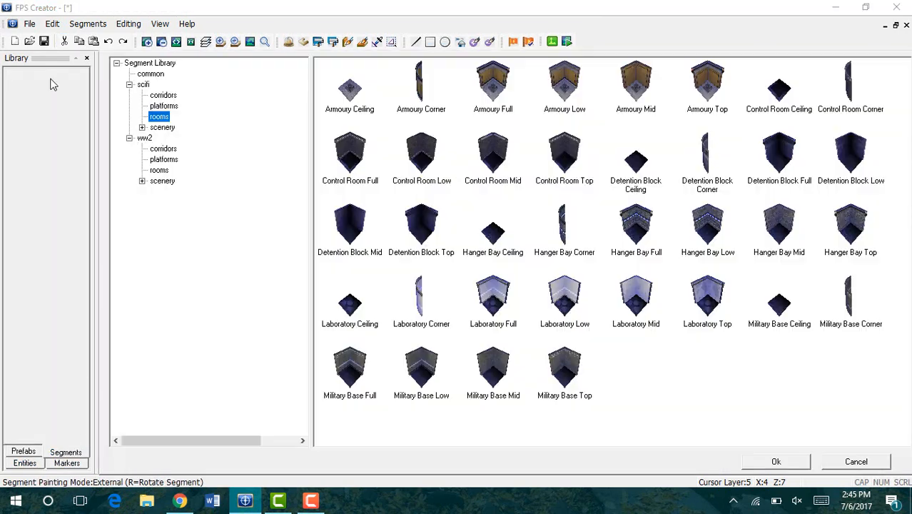
{"action": "left_click", "coordinate": [163, 128]}
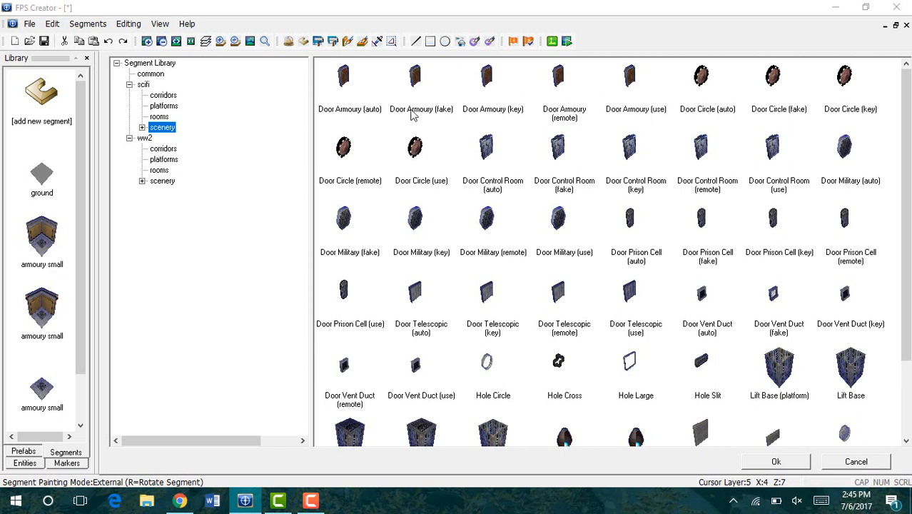
{"action": "left_click", "coordinate": [343, 83]}
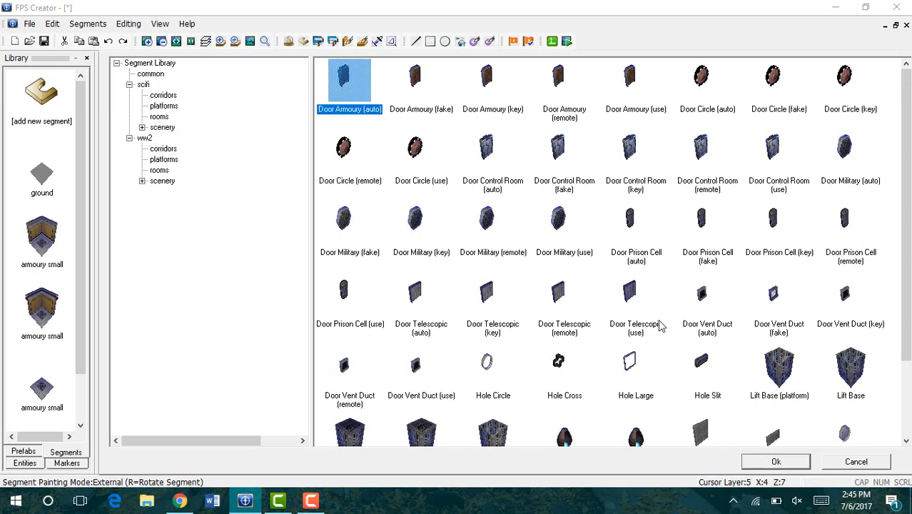
Step: Replace the old door in the dividing wall with a right-facing Door Armoury (auto)
{"action": "left_click", "coordinate": [757, 462]}
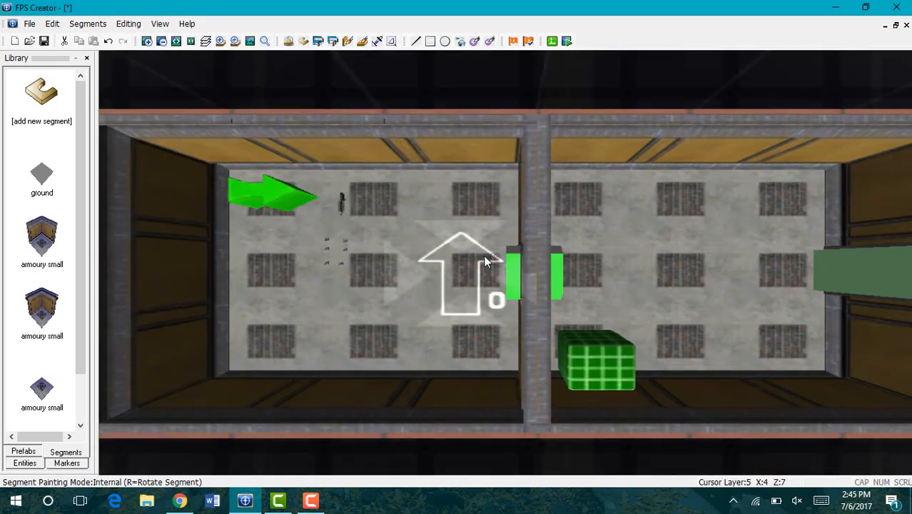
{"action": "key", "text": "r"}
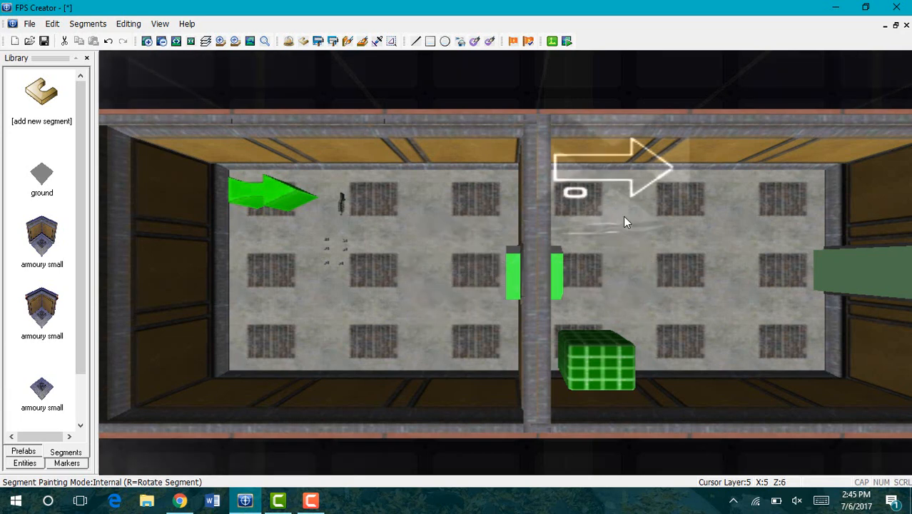
{"action": "key", "text": "Right"}
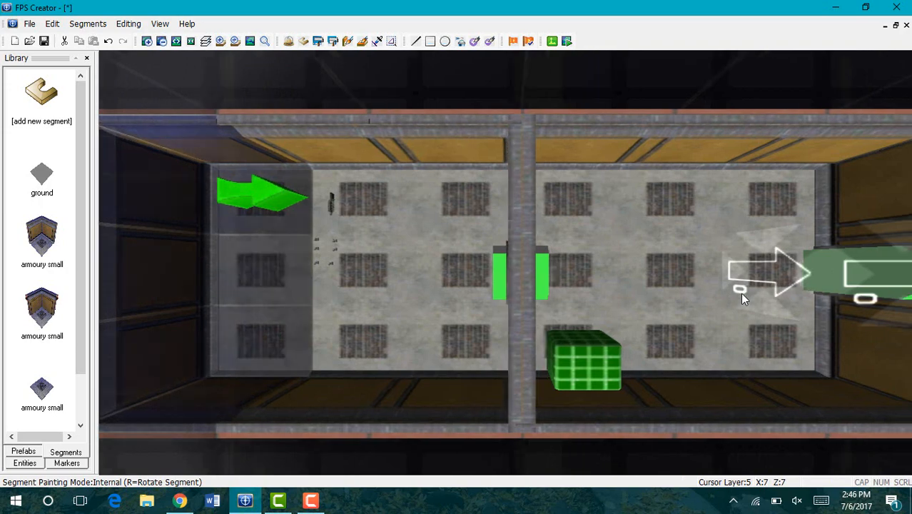
{"action": "key", "text": "Right"}
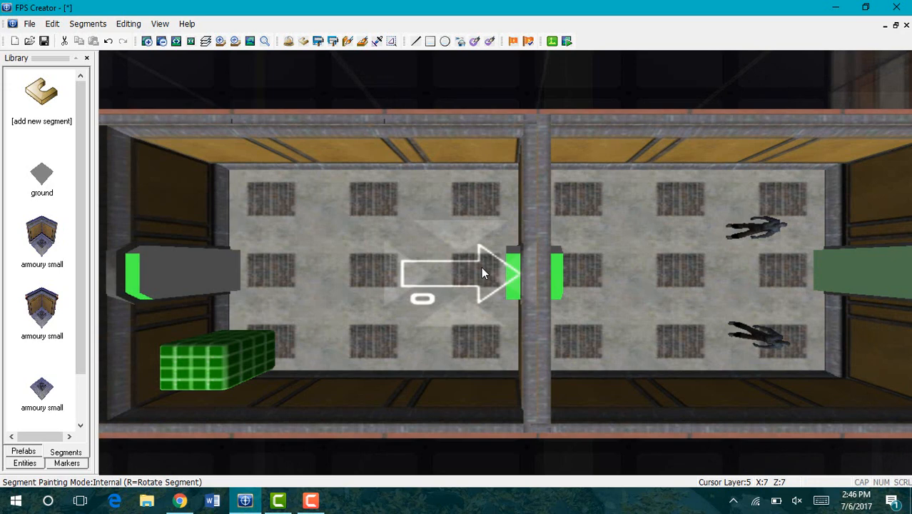
{"action": "right_click", "coordinate": [483, 273]}
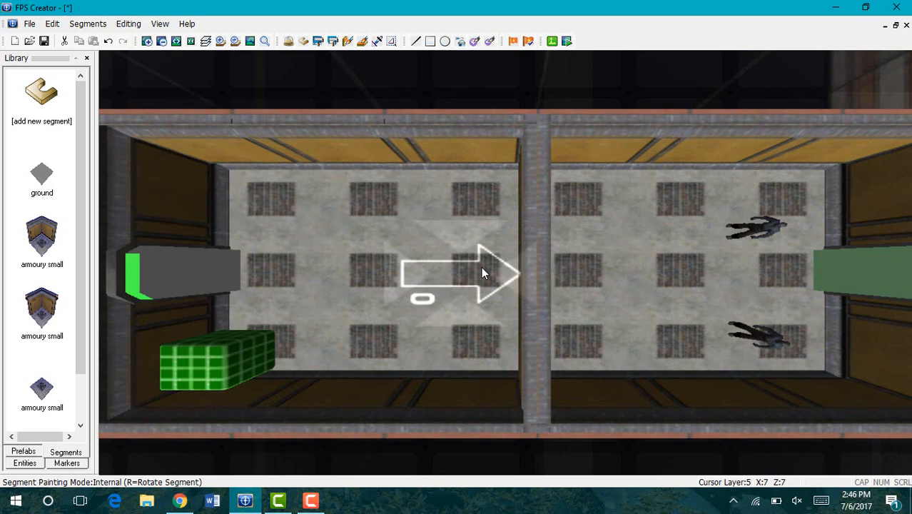
{"action": "left_click", "coordinate": [483, 273]}
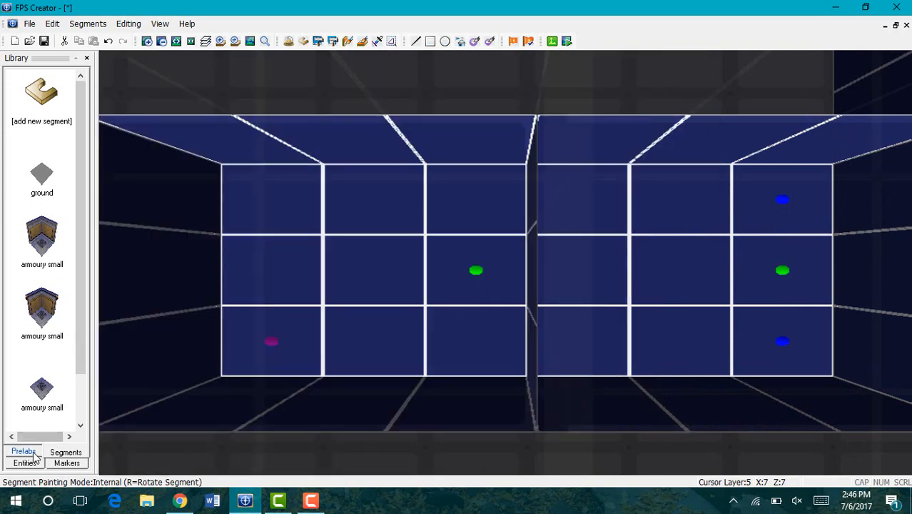
{"action": "left_click", "coordinate": [32, 456]}
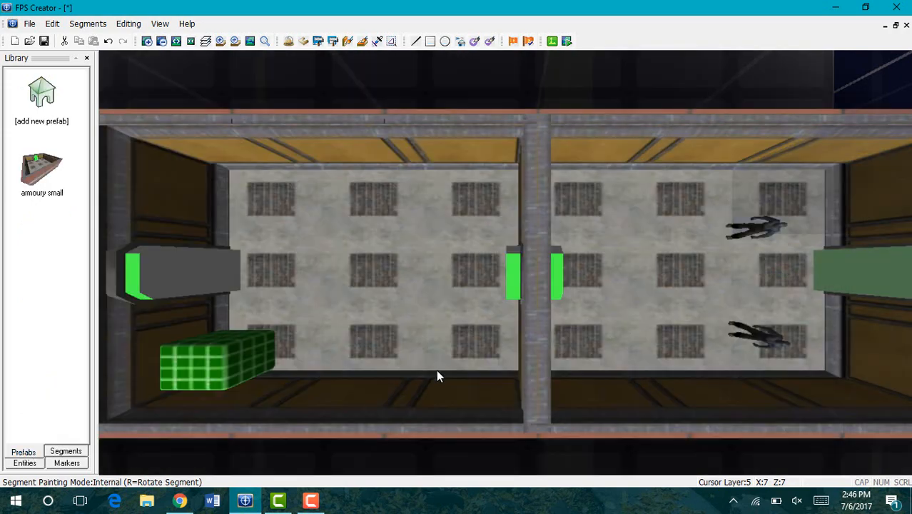
Step: Enter clipboard selection mode and zoom out until all armoury rooms show as a wireframe grid
{"action": "left_click", "coordinate": [161, 42]}
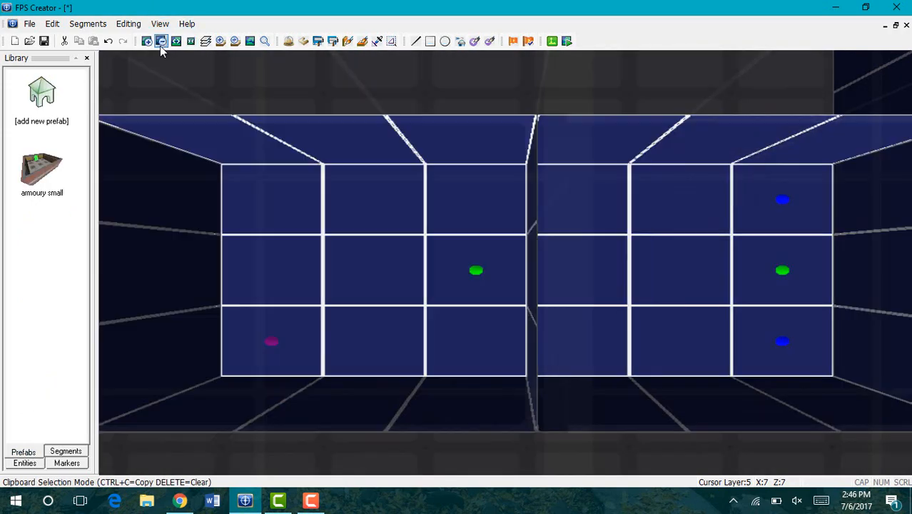
{"action": "left_click", "coordinate": [160, 41]}
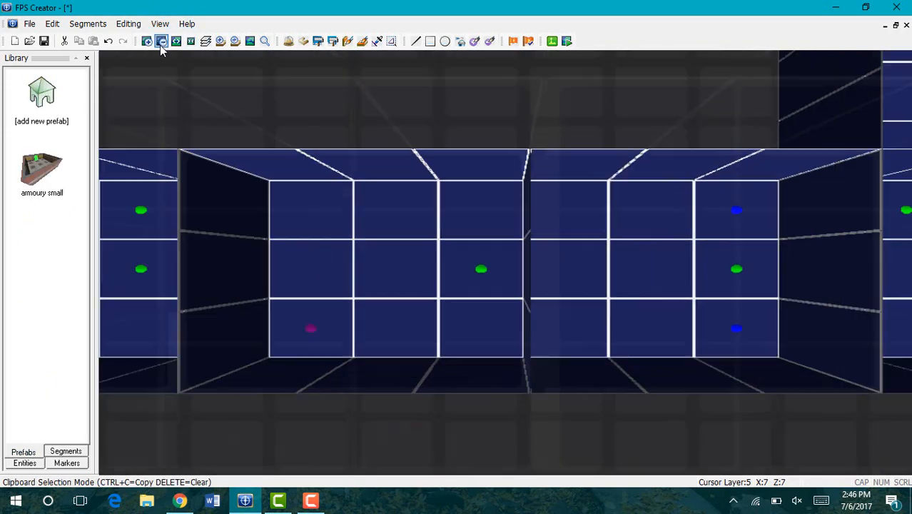